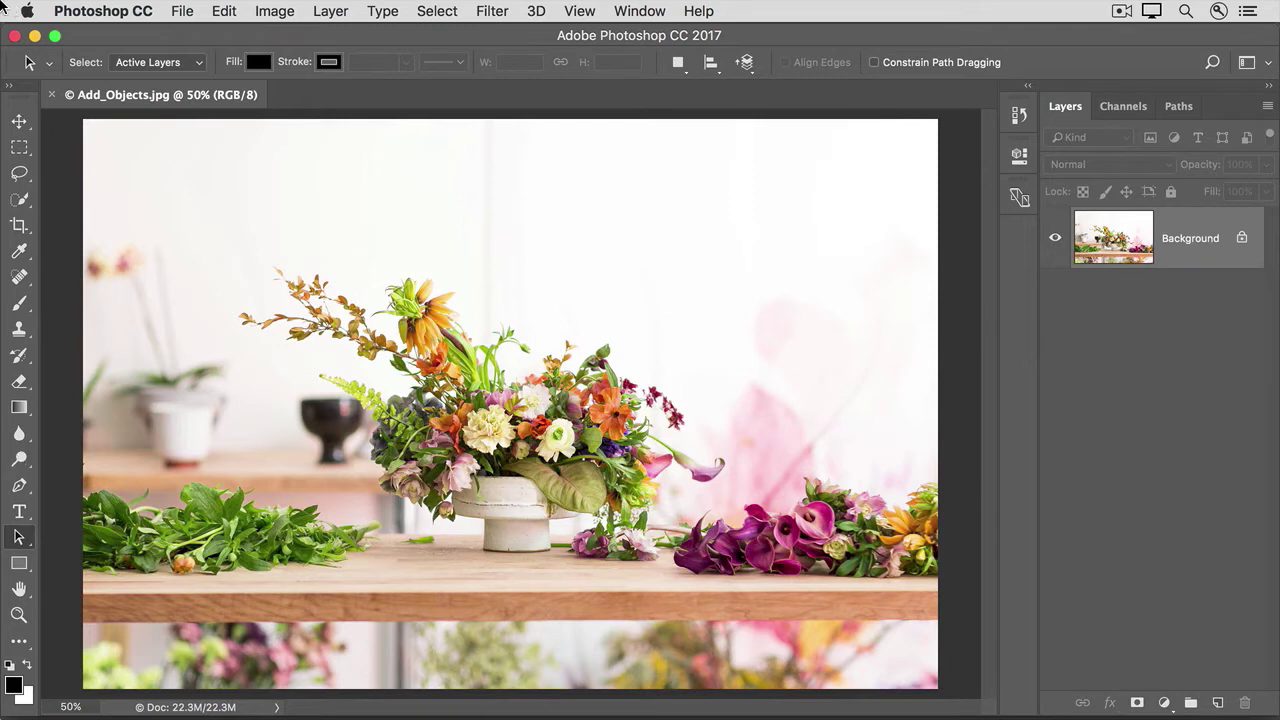
- Choose the Clone Stamp tool and set its brush to 127 px size and 89% hardness
{"action": "left_click", "coordinate": [20, 330]}
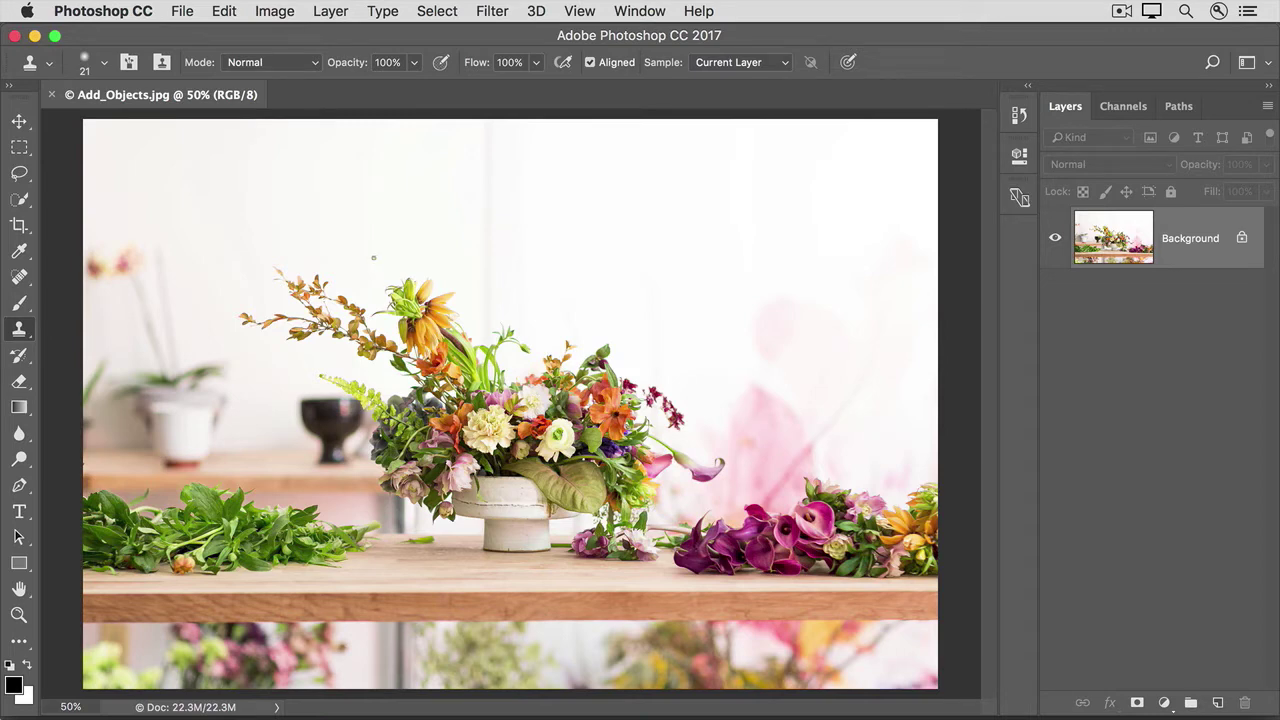
{"action": "left_click", "coordinate": [104, 66]}
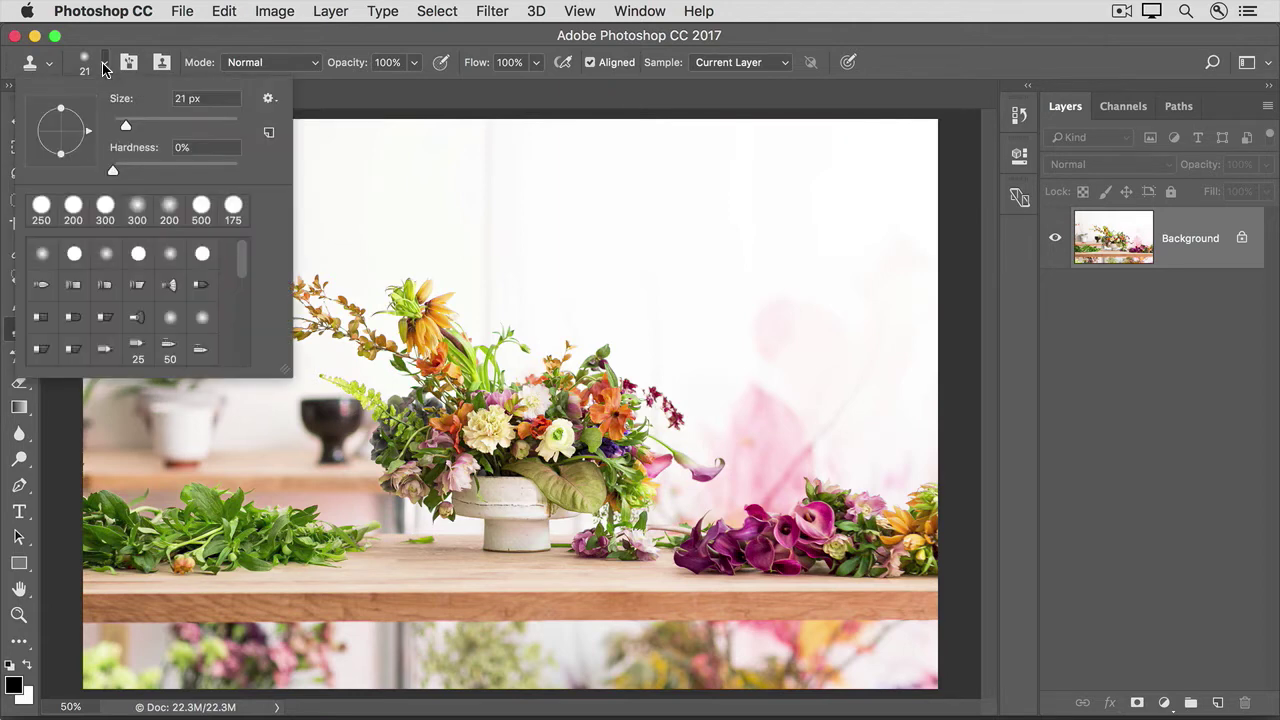
{"action": "left_click_drag", "start_coordinate": [125, 126], "coordinate": [186, 128]}
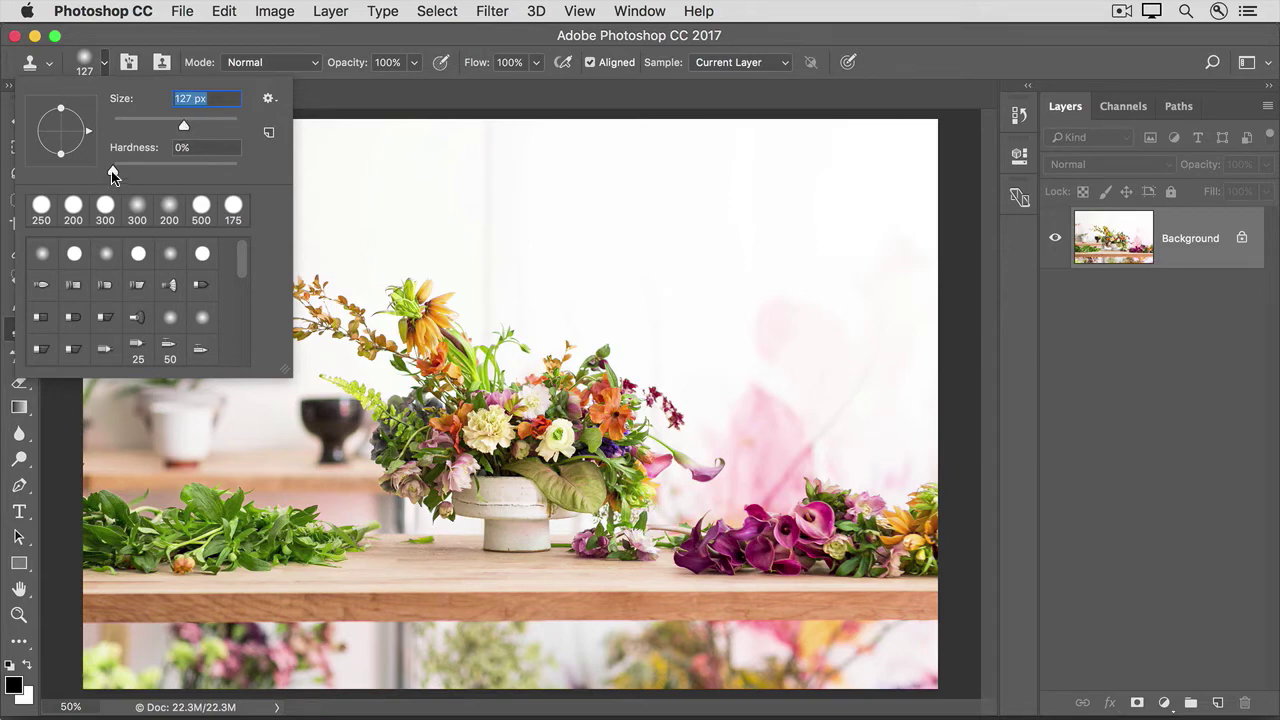
{"action": "left_click_drag", "start_coordinate": [112, 175], "coordinate": [223, 172]}
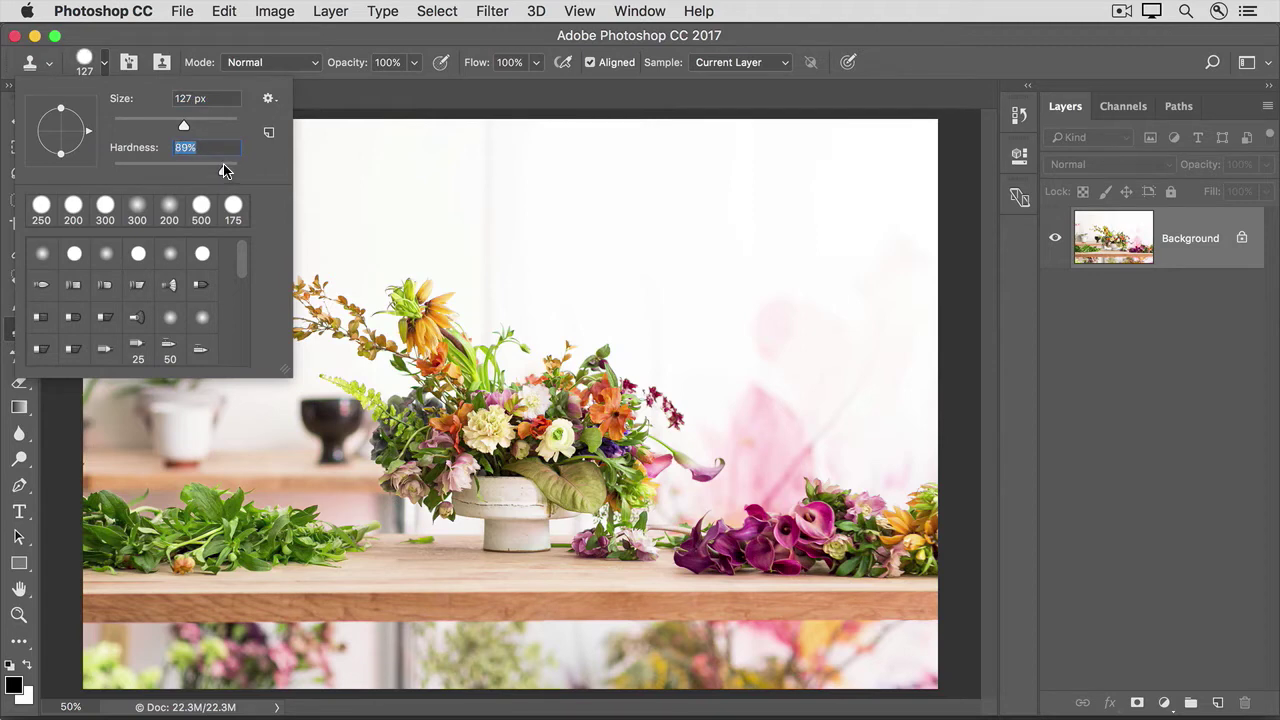
{"action": "left_click", "coordinate": [329, 101]}
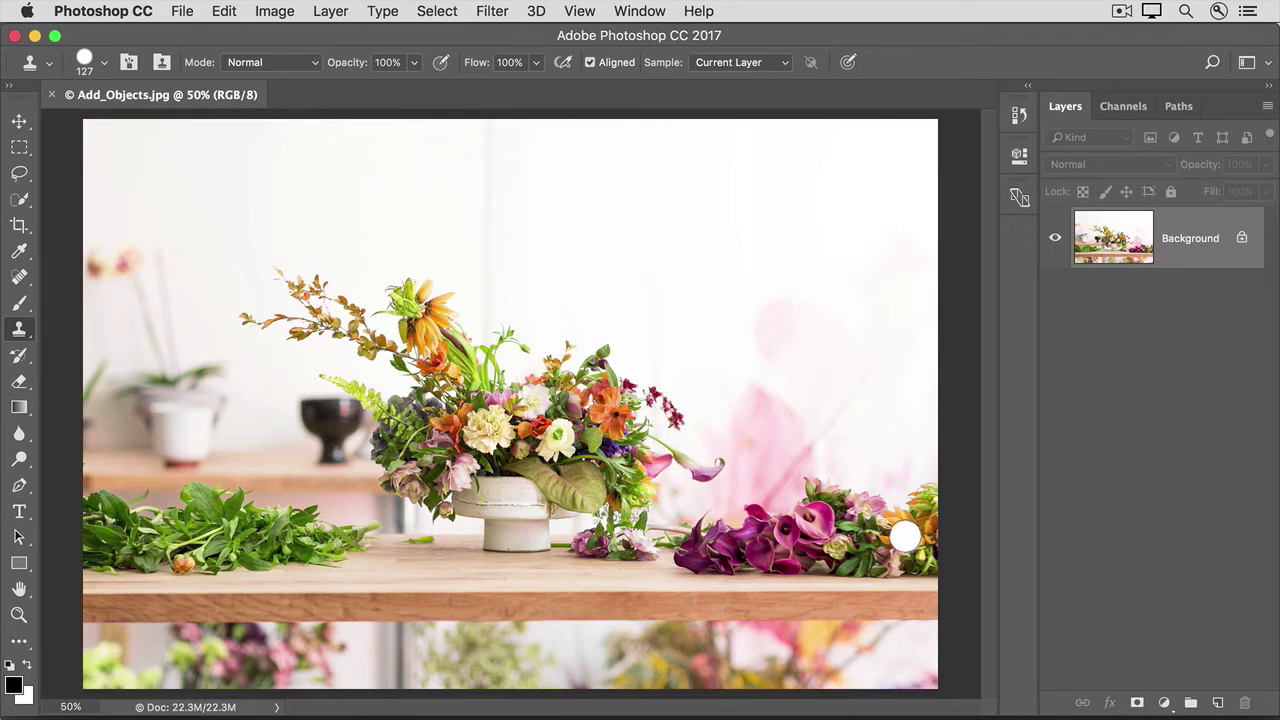
- Sample the orange blooms at the table's right end as the clone source
{"action": "left_click", "coordinate": [905, 537], "text": "alt"}
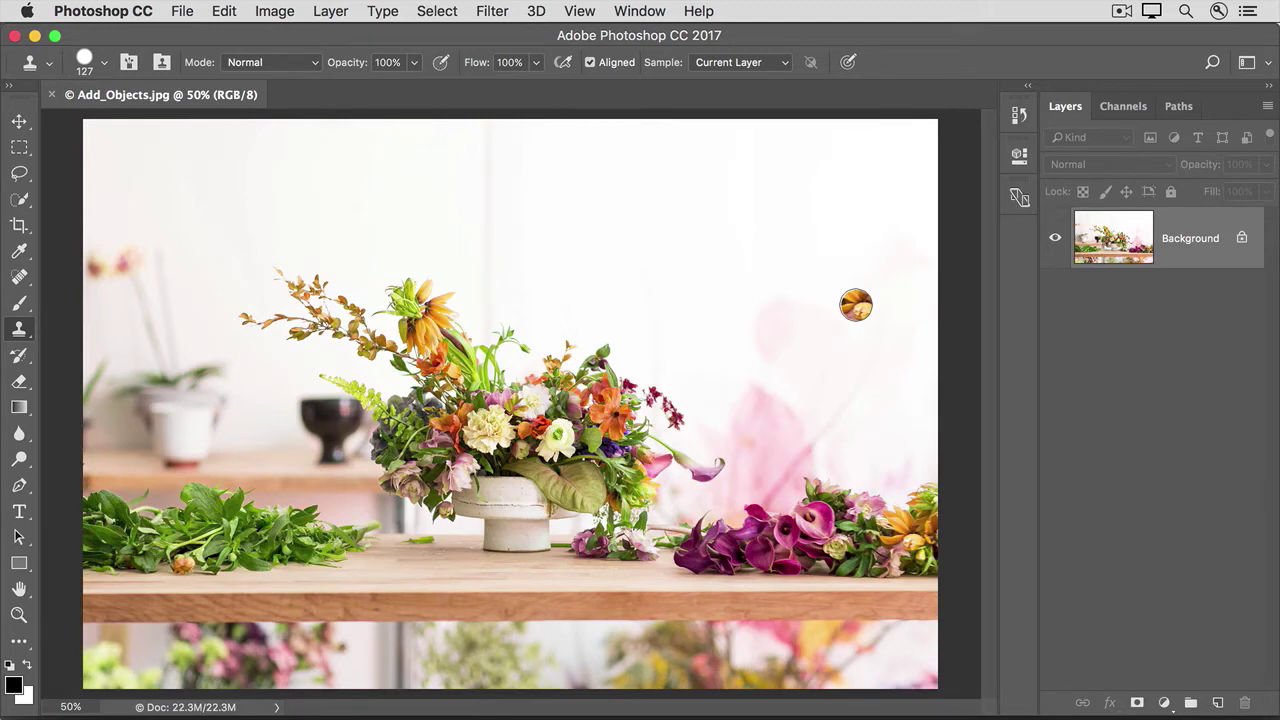
- Clone the table flowers in two left-to-right strokes across the pink upper-right wall
{"action": "mouse_move", "coordinate": [855, 305]}
{"action": "left_mouse_down"}
{"action": "mouse_move", "coordinate": [678, 303]}
{"action": "mouse_move", "coordinate": [857, 297]}
{"action": "mouse_move", "coordinate": [810, 281]}
{"action": "mouse_move", "coordinate": [700, 284]}
{"action": "left_mouse_up"}
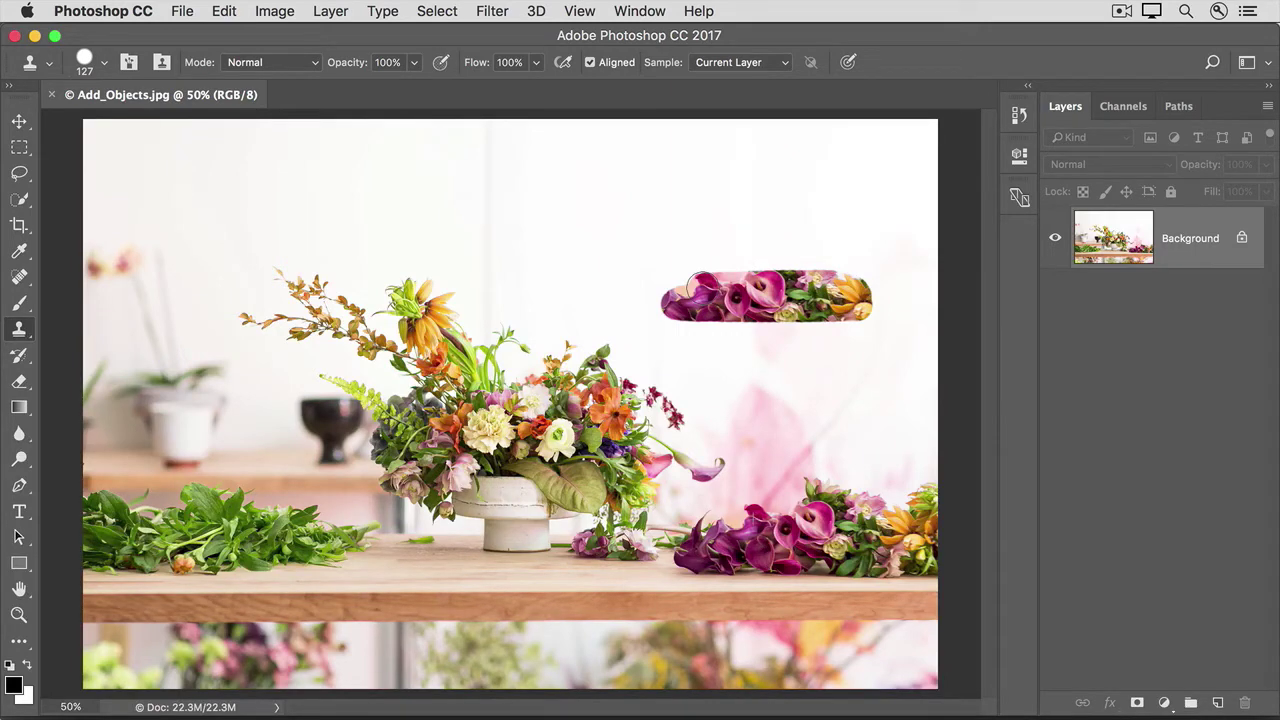
{"action": "mouse_move", "coordinate": [698, 283]}
{"action": "left_mouse_down"}
{"action": "mouse_move", "coordinate": [840, 273]}
{"action": "mouse_move", "coordinate": [843, 258]}
{"action": "mouse_move", "coordinate": [772, 255]}
{"action": "mouse_move", "coordinate": [688, 280]}
{"action": "left_mouse_up"}
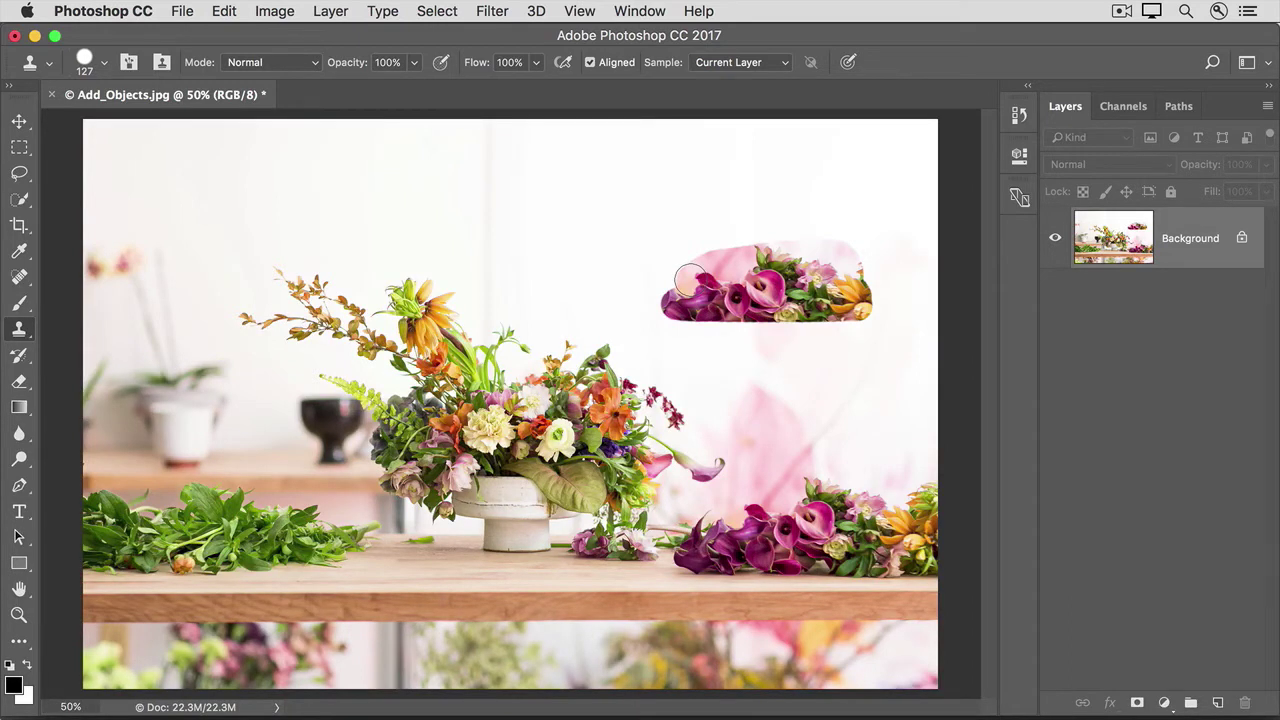
- Undo the cloned wall band and sample the bouquet's centre flowers as the new source
{"action": "key", "text": "super+z"}
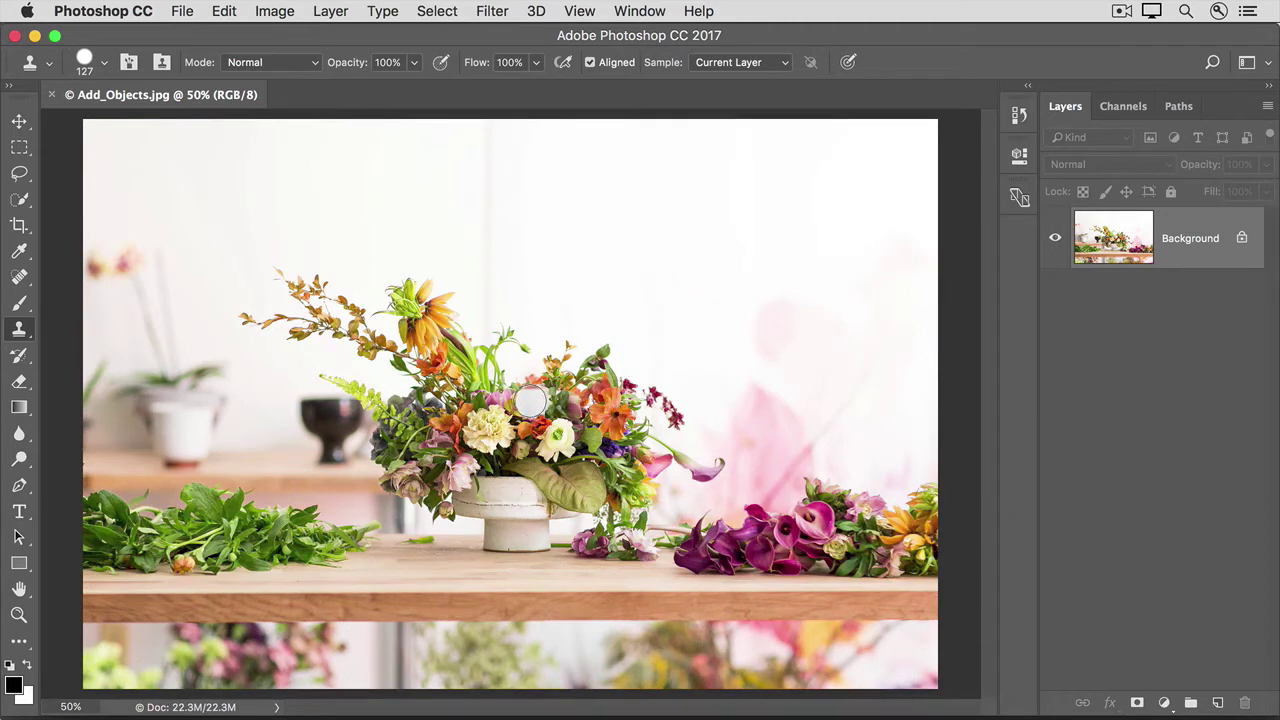
{"action": "left_click", "coordinate": [530, 401], "text": "alt"}
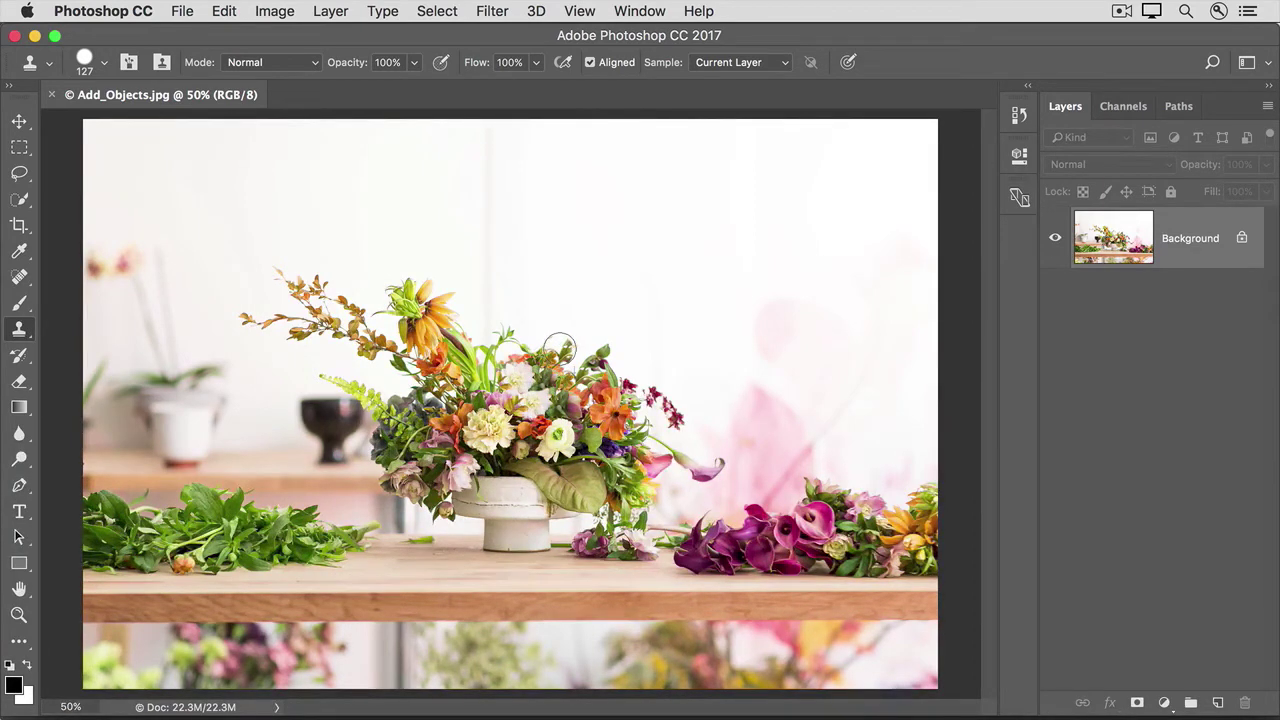
- Clone extra flowers over the bouquet's top and centre, undoing the final small stroke
{"action": "left_click_drag", "start_coordinate": [566, 340], "coordinate": [608, 326]}
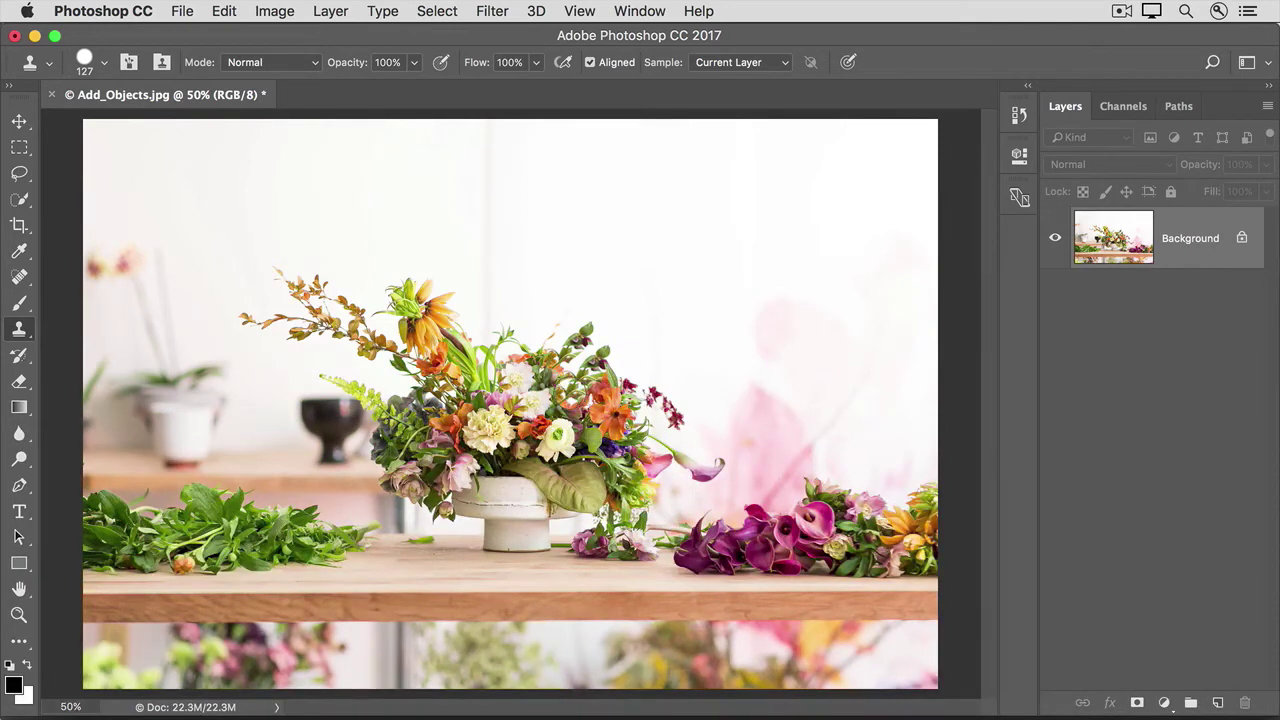
{"action": "left_click", "coordinate": [570, 393], "text": "alt"}
{"action": "left_click_drag", "start_coordinate": [570, 393], "coordinate": [545, 400]}
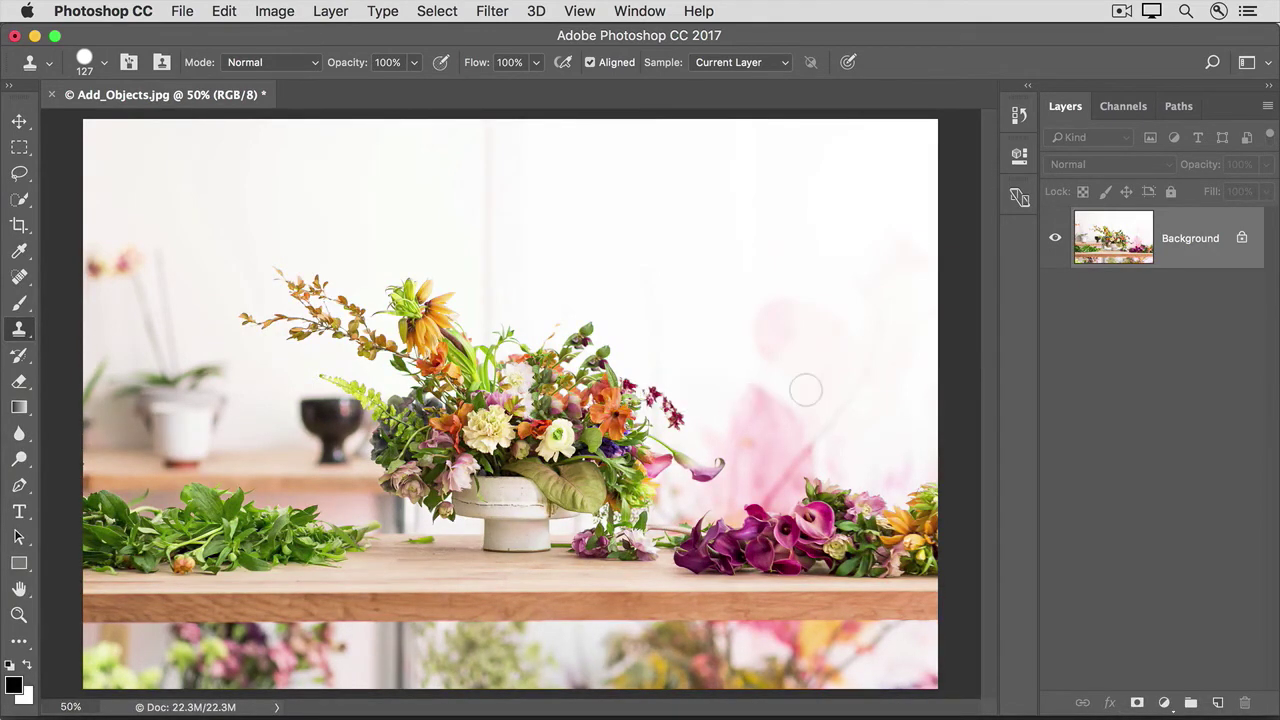
{"action": "key", "text": "ctrl+z"}
{"action": "key", "text": "super+z"}
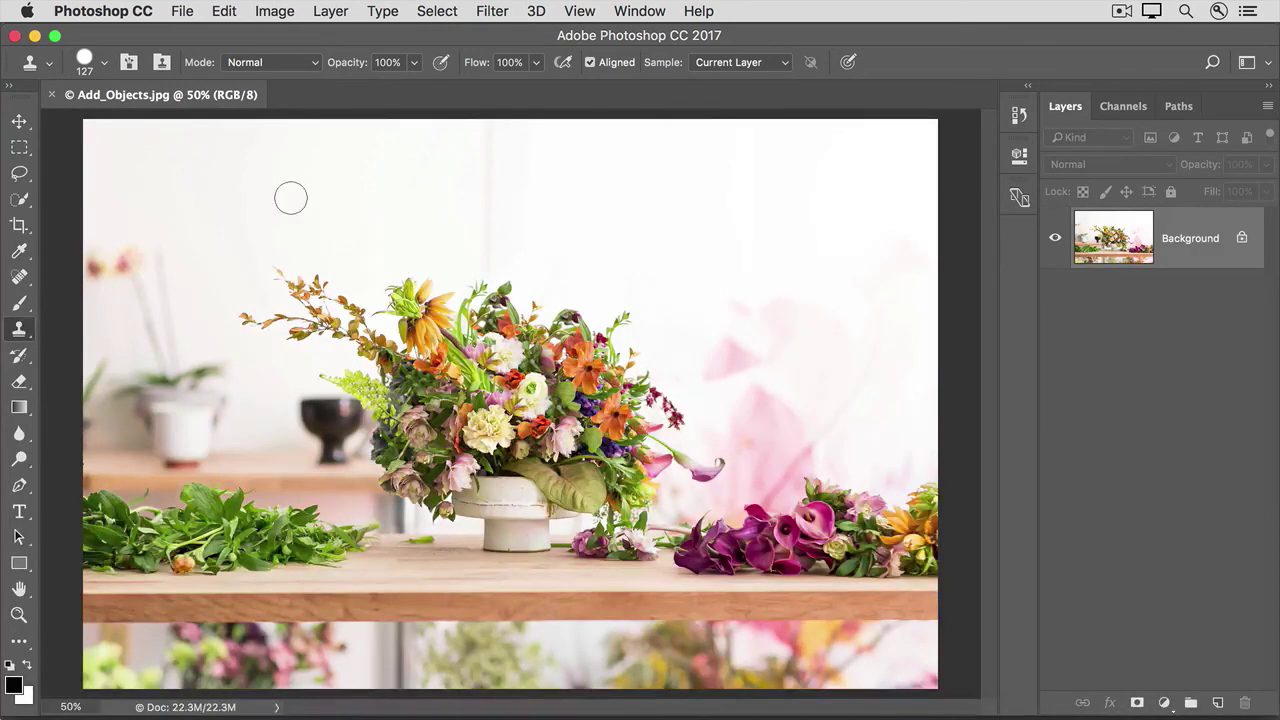
{"action": "left_click", "coordinate": [176, 16]}
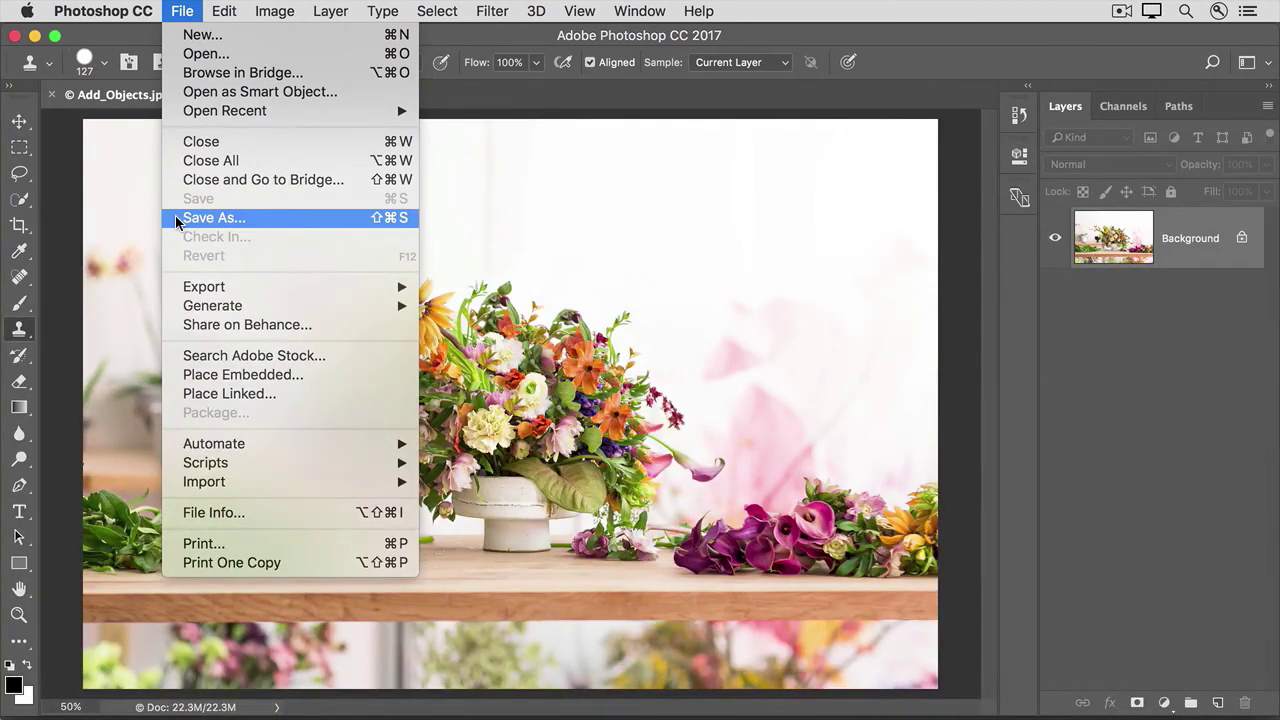
{"action": "left_click", "coordinate": [174, 220]}
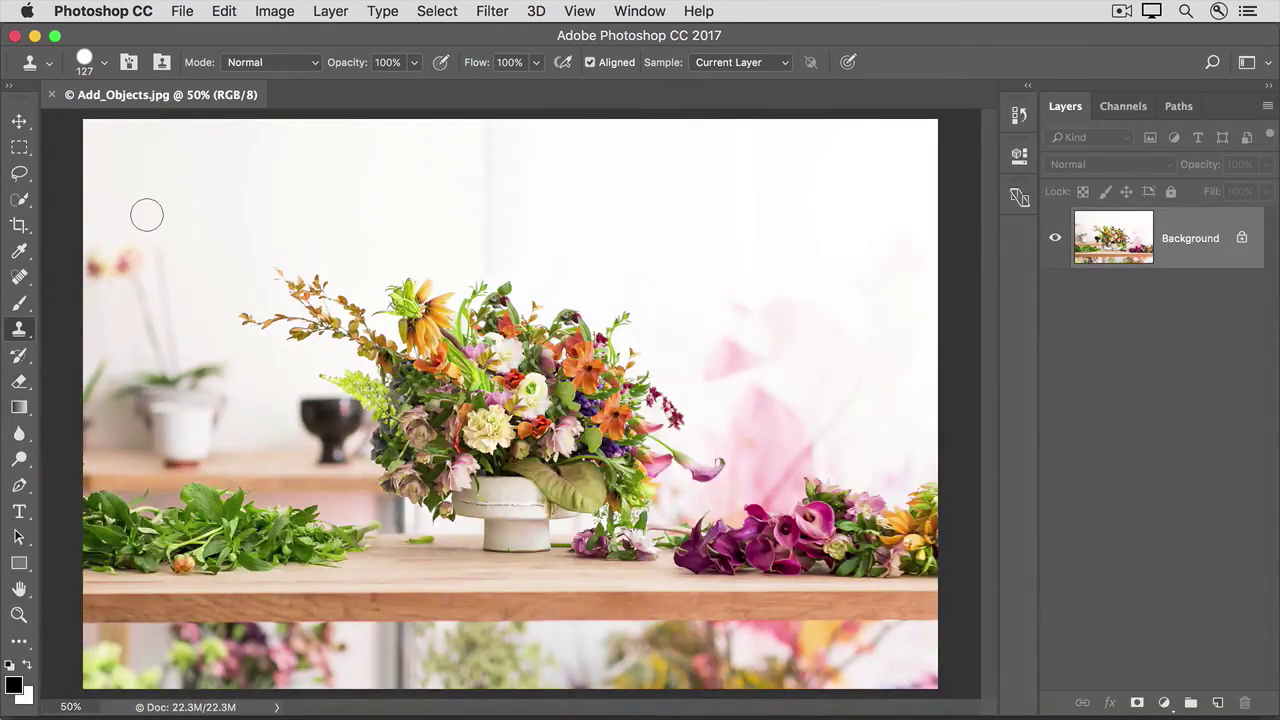